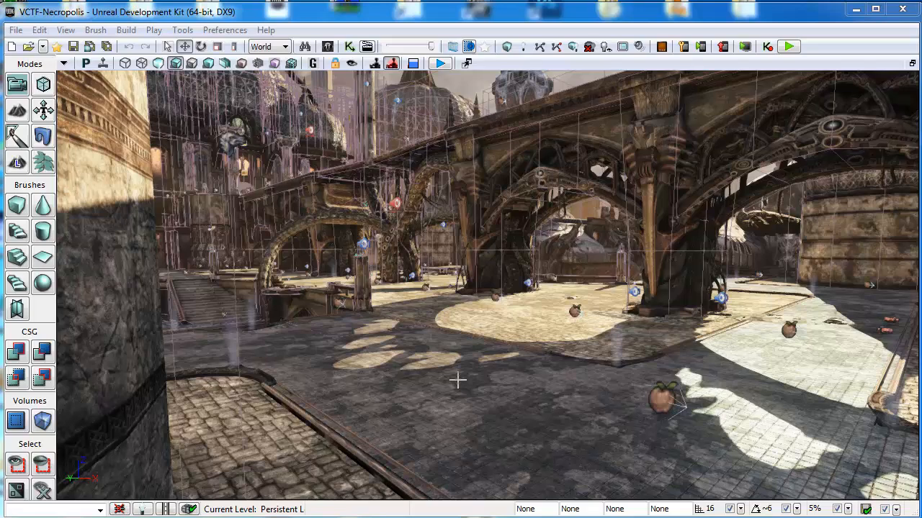
Step: Locate the VCTF-Necropolis map in the Maps\UT3 folder using the Open dialog and leave it without loading a file
left_click(17, 30)
left_click(43, 63)
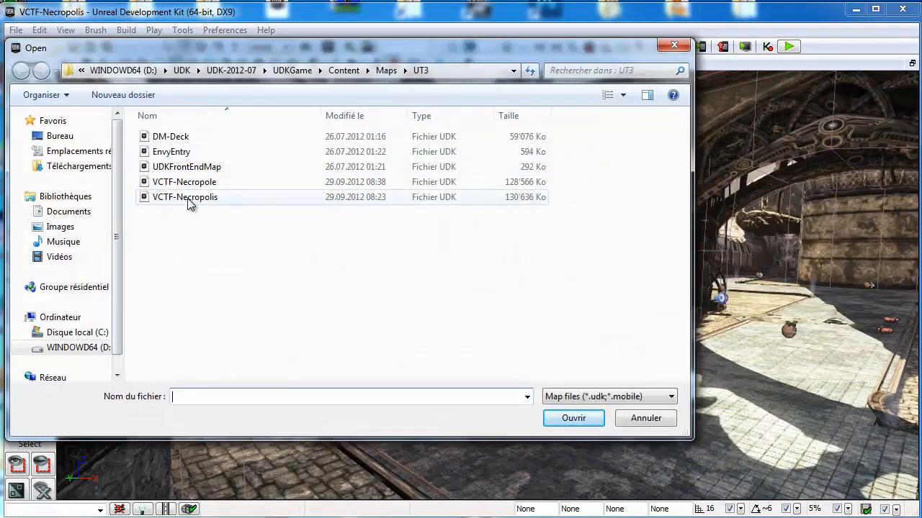
left_click(189, 199)
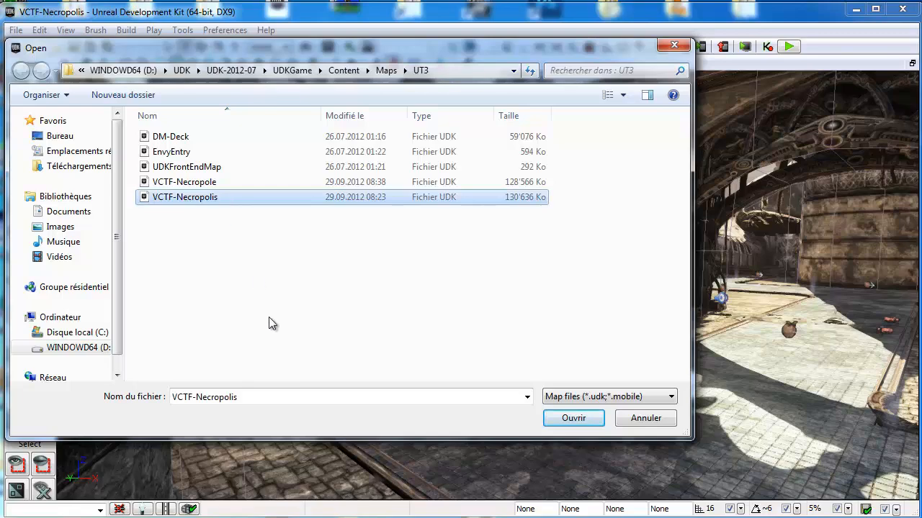
left_click(388, 72)
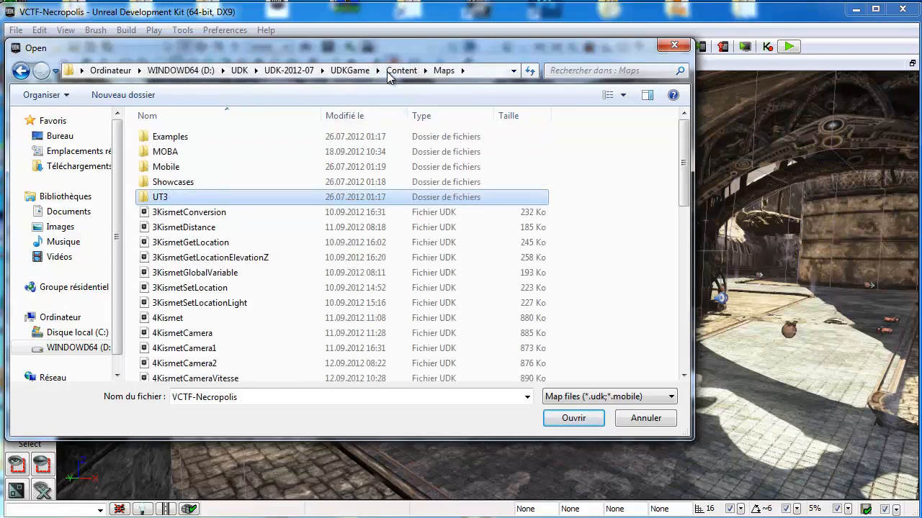
double_click(145, 199)
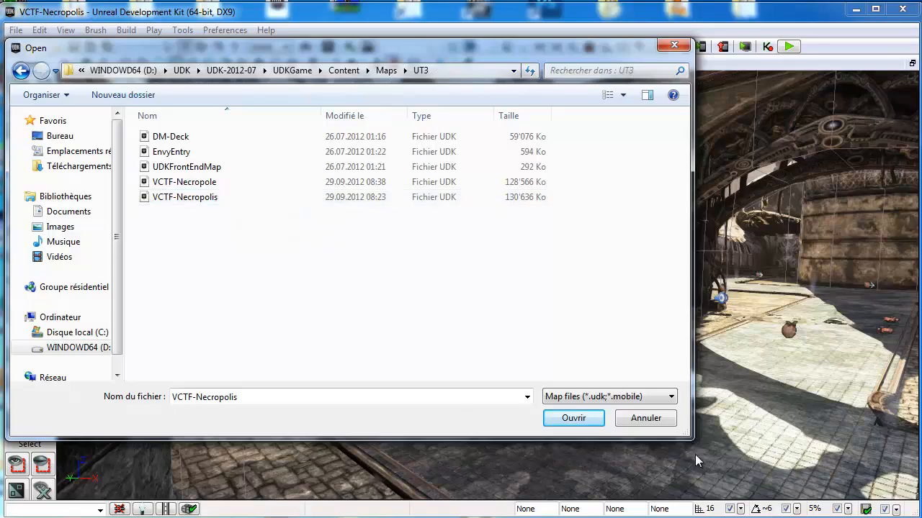
left_click(643, 426)
Step: Open Kismet and inspect the Play, FlyThrough and Stop console events wired to the Matinee in the flyby group
left_click(350, 47)
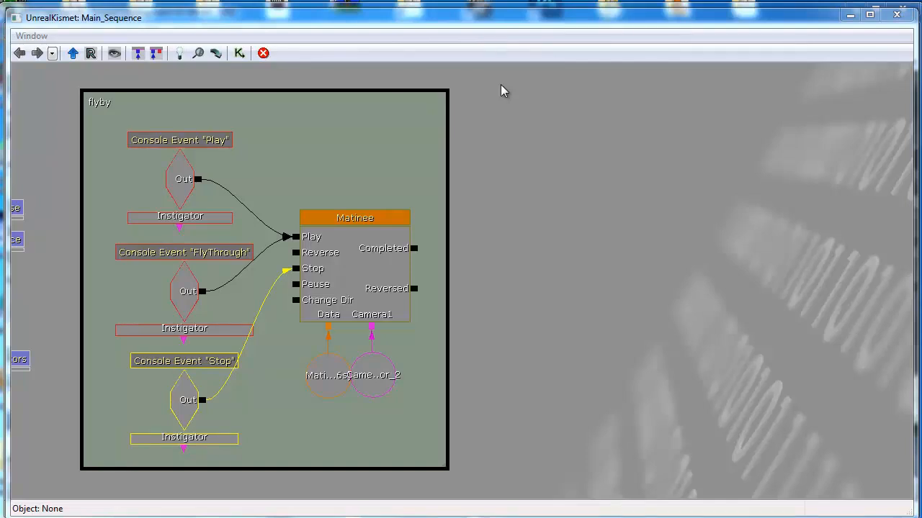
left_click(183, 181)
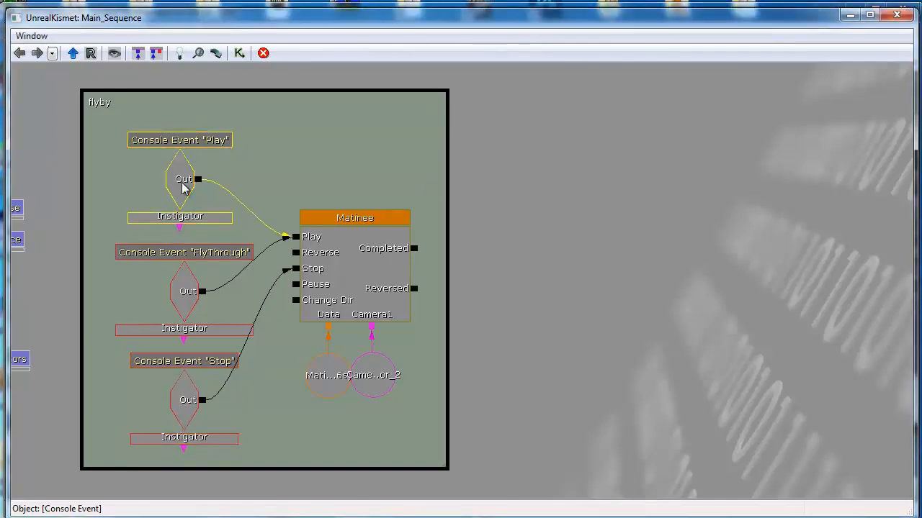
left_click(187, 288)
left_click(190, 398)
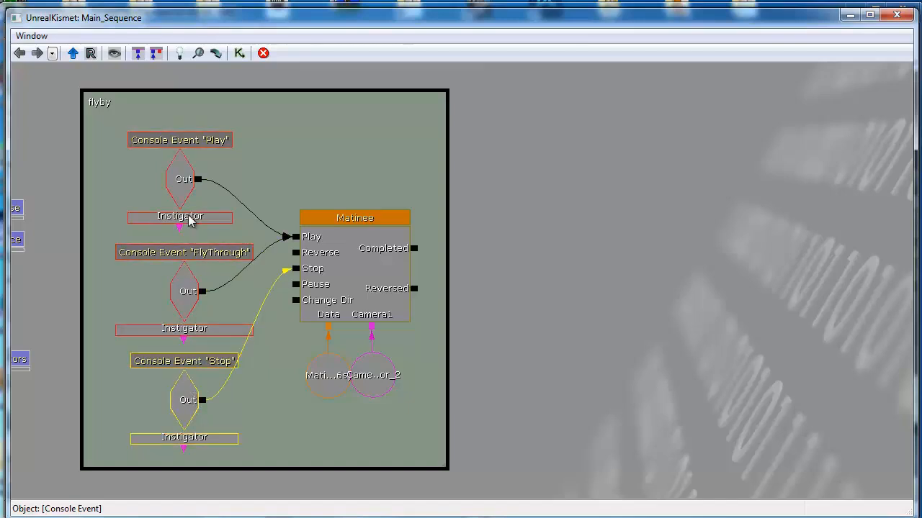
left_click(182, 189)
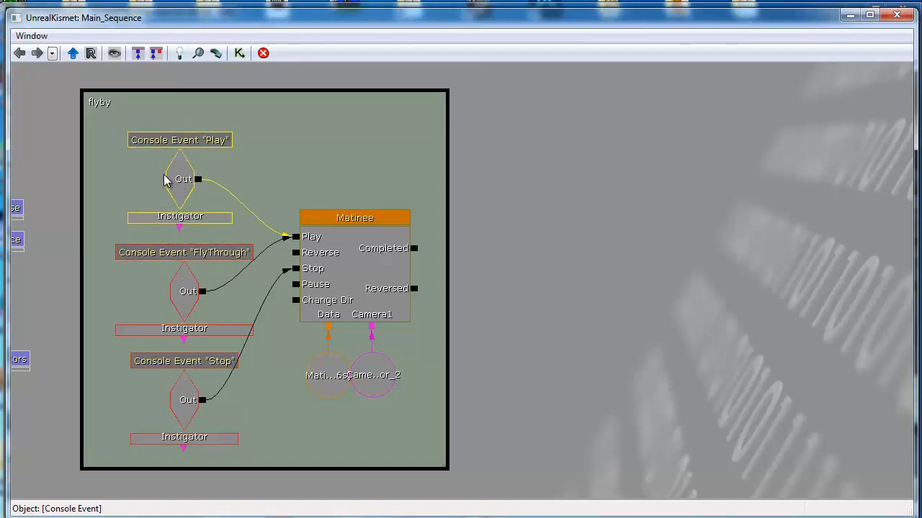
Step: Show the properties of the Play console event to check its Console Event Name, and review the Stop event alongside it
left_click(31, 37)
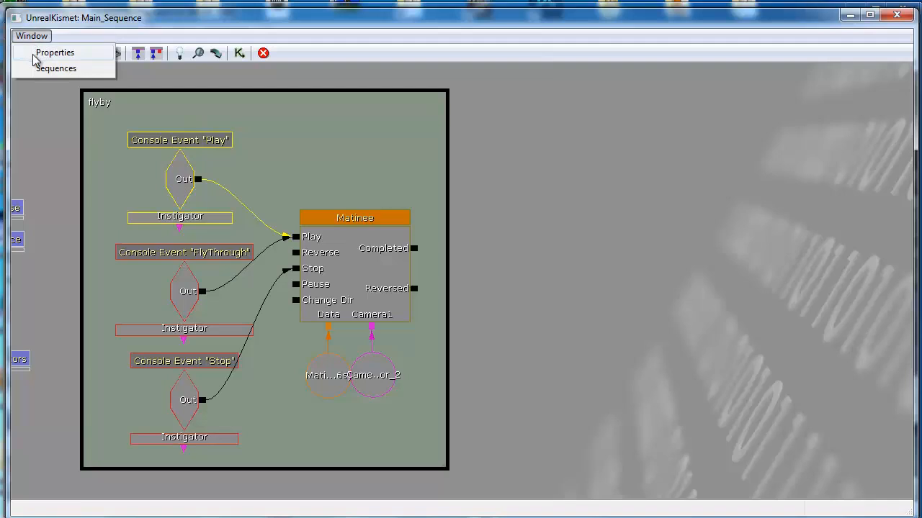
left_click(39, 53)
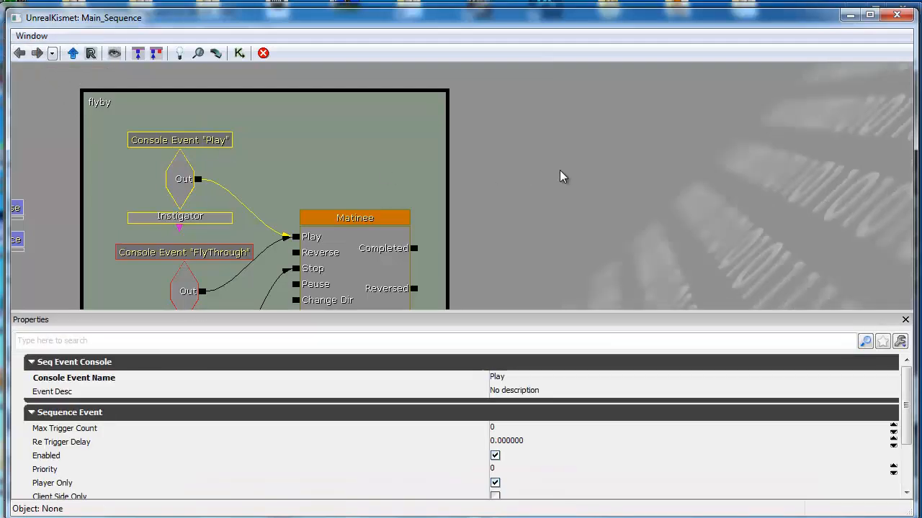
left_click(520, 380)
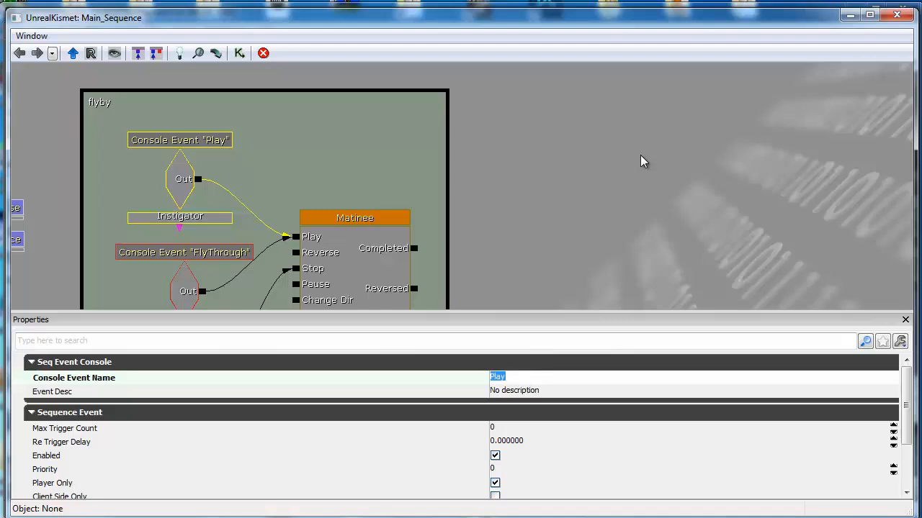
left_click_drag(550, 187, 576, 91)
left_click_drag(517, 260, 529, 192)
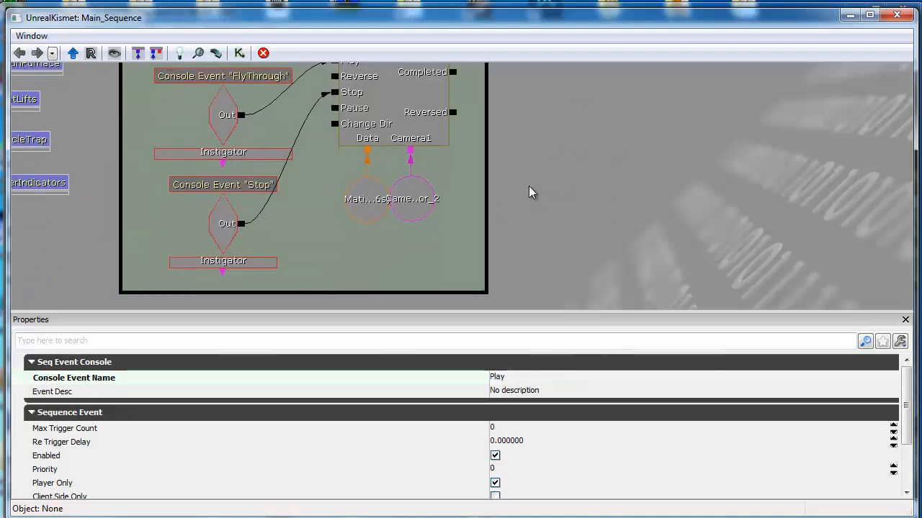
left_click(226, 223)
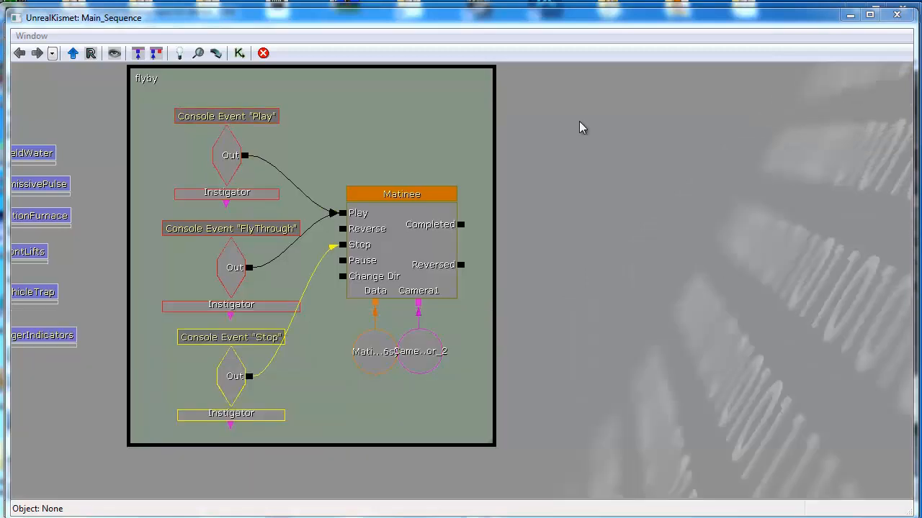
left_click(236, 148)
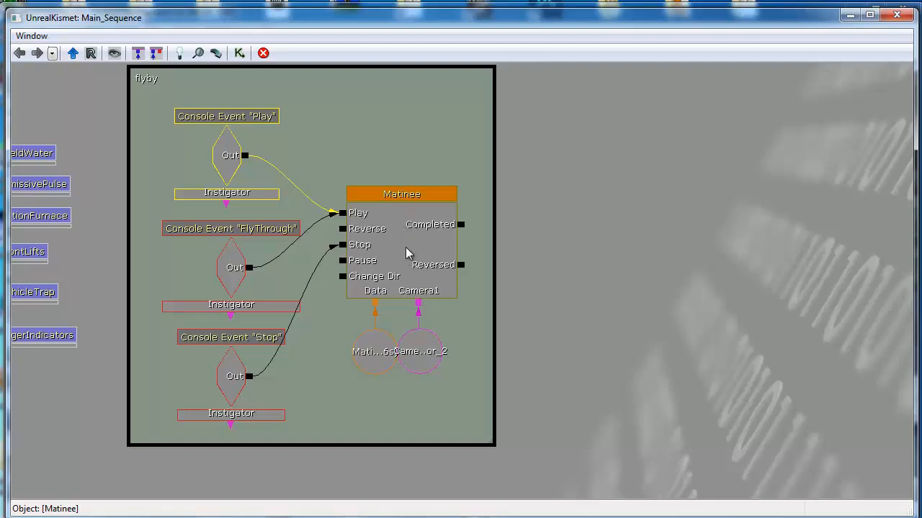
left_click(232, 378)
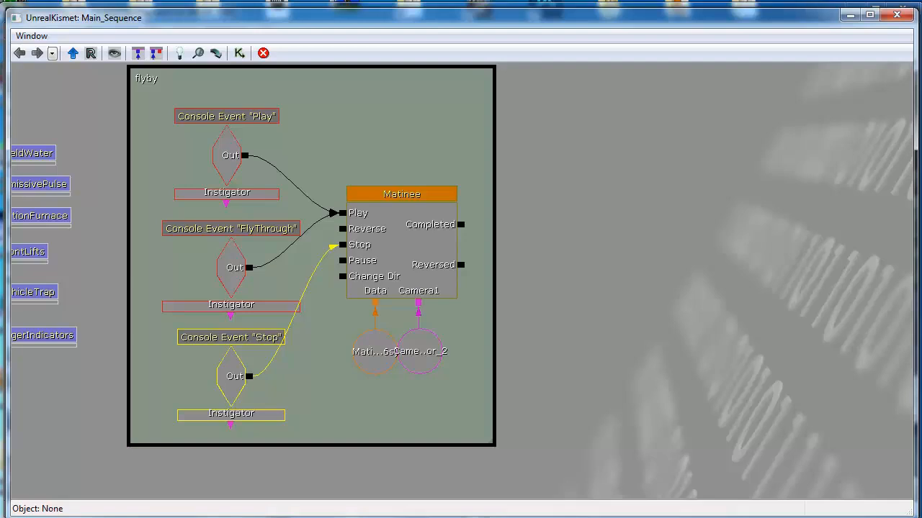
Step: Add a new Console Event in the empty area beside the flyby group in Kismet
left_click(500, 72)
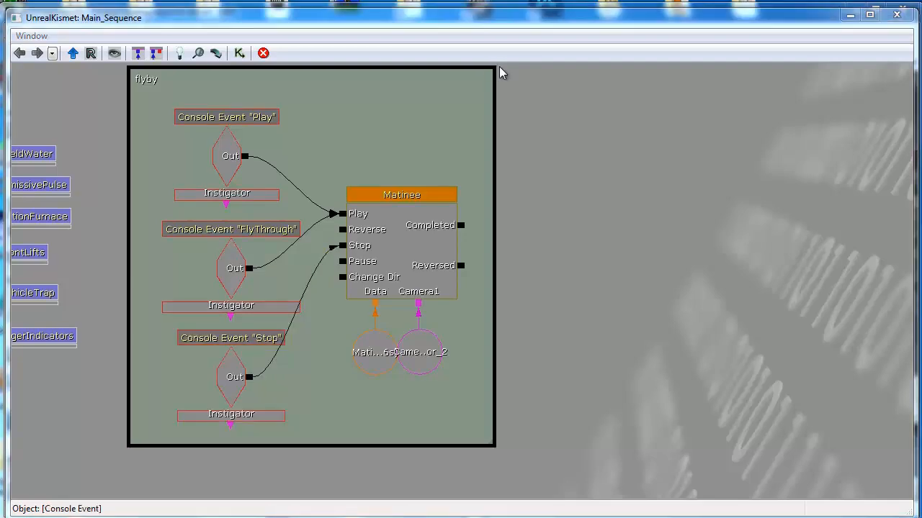
right_click(499, 68)
mouse_move(536, 121)
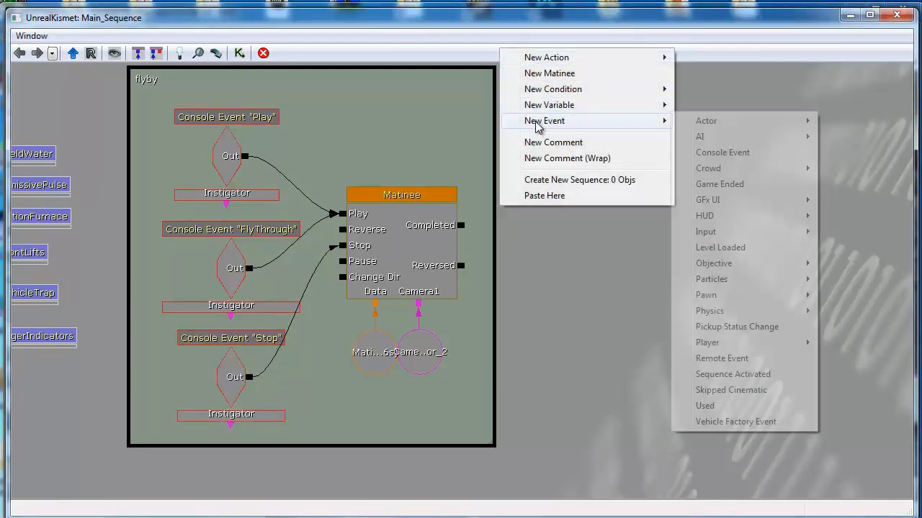
left_click(758, 152)
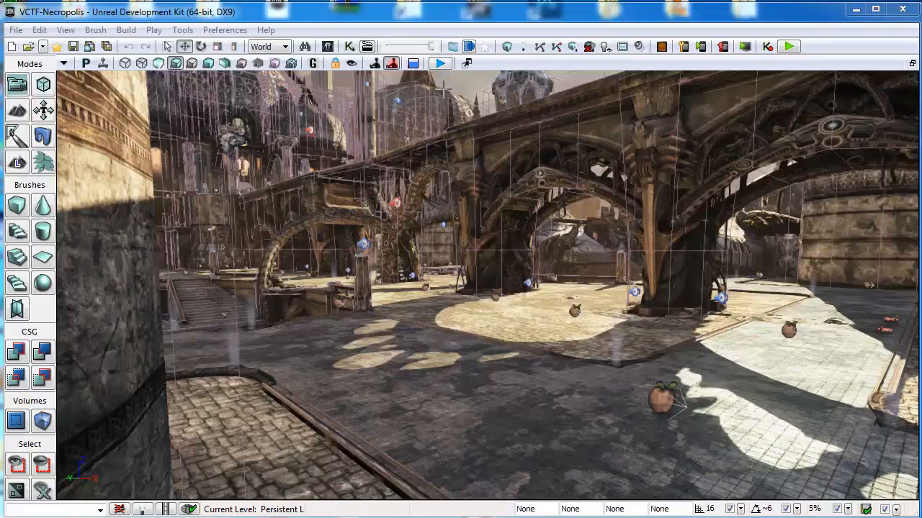
Step: Play the map in the viewport, walk forward through the level, and end the play session
left_click(439, 63)
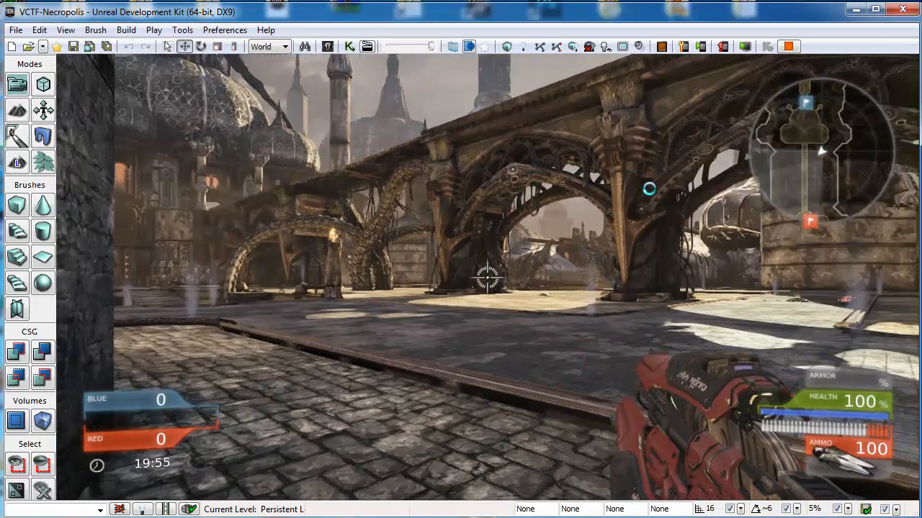
key("w")
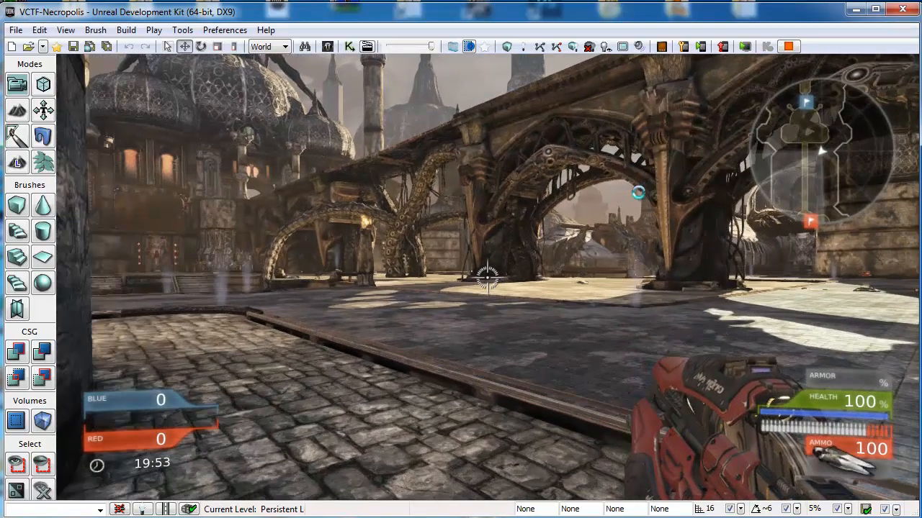
key("w")
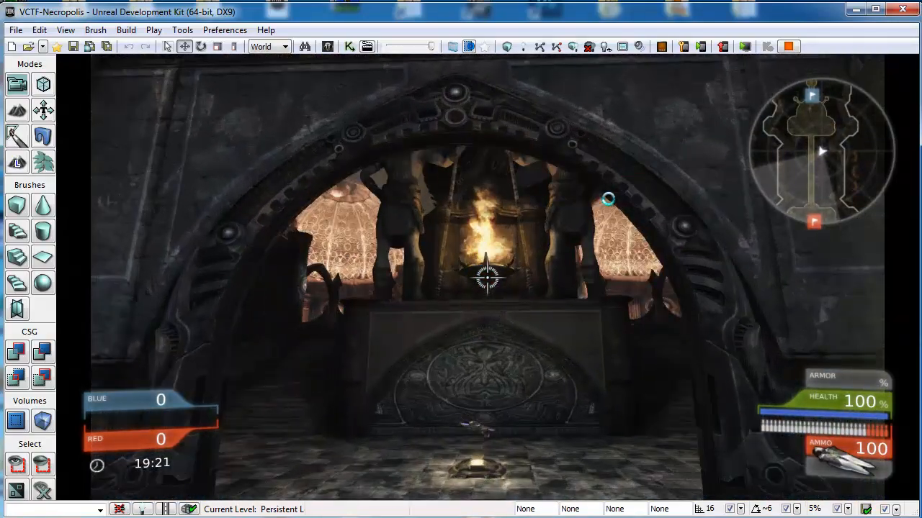
key("Escape")
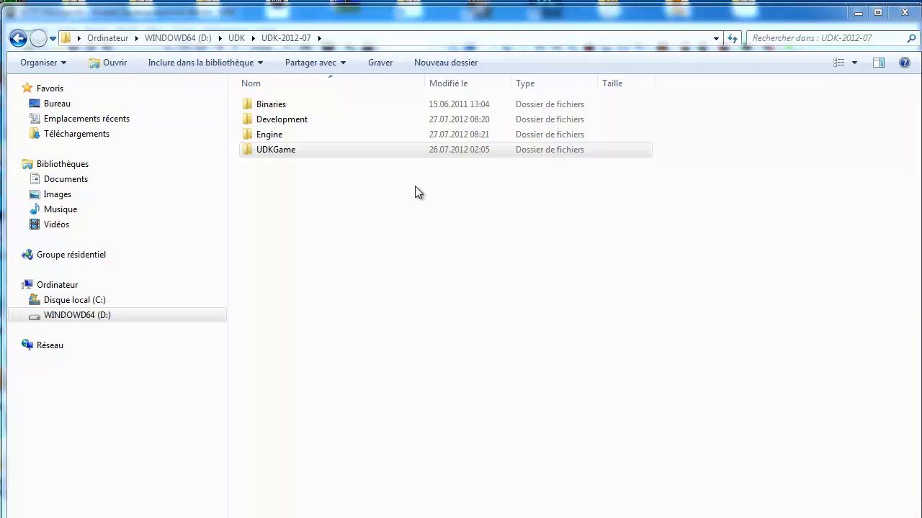
Step: Open the DefaultInput configuration file from the UDKGame\Config folder of UDK-2012-07
left_click(251, 152)
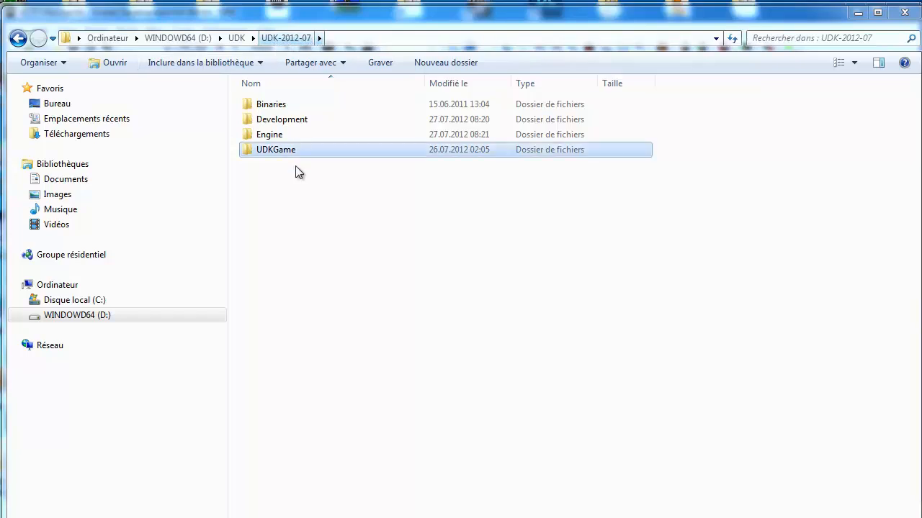
double_click(246, 152)
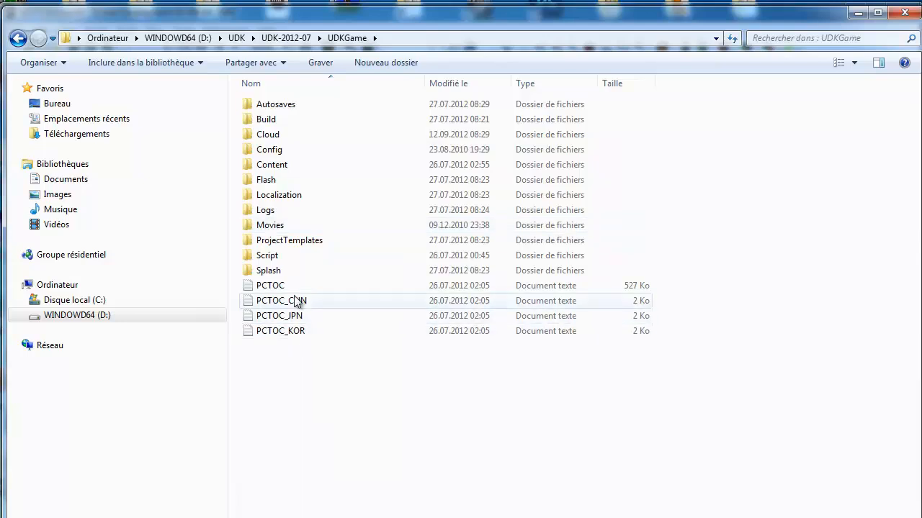
double_click(252, 152)
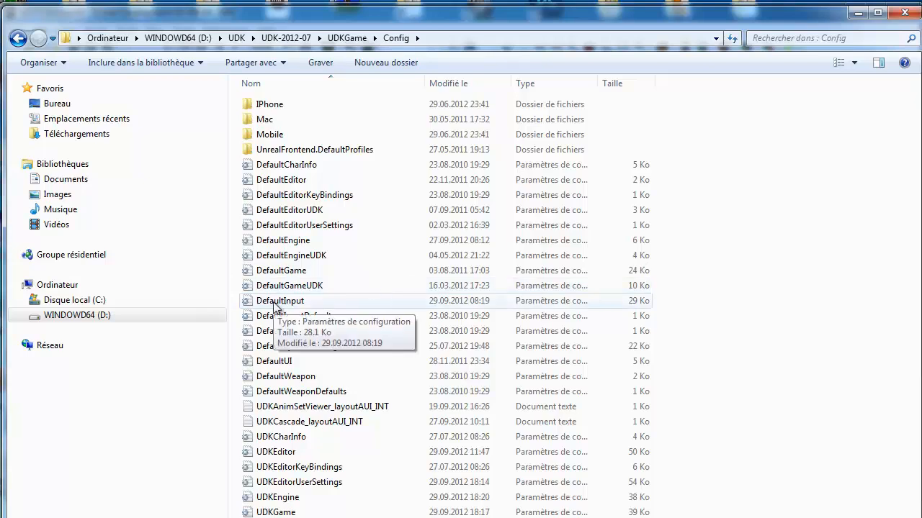
double_click(277, 301)
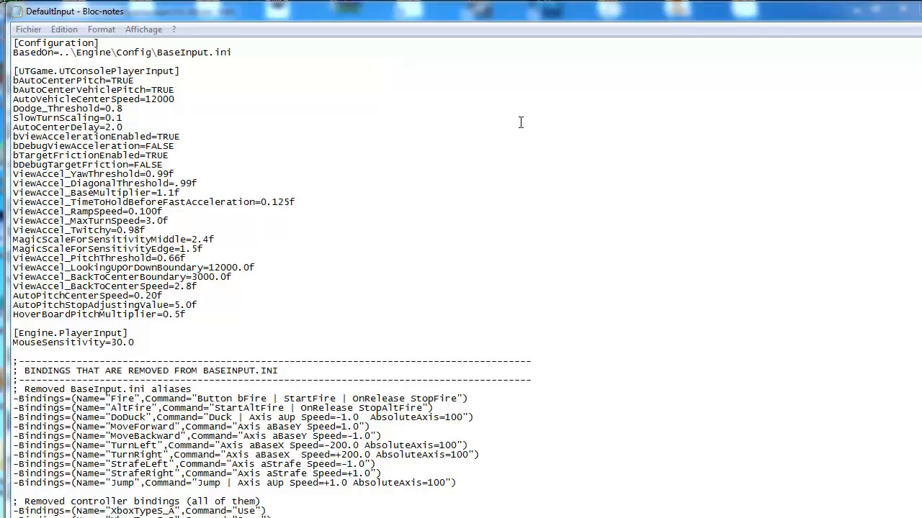
Step: Examine the "p" key binding for causeevent Play and causeevent Stop below the game bindable actions header, including its Control, Shift and Alt settings
scroll(708, 193, "down", 20)
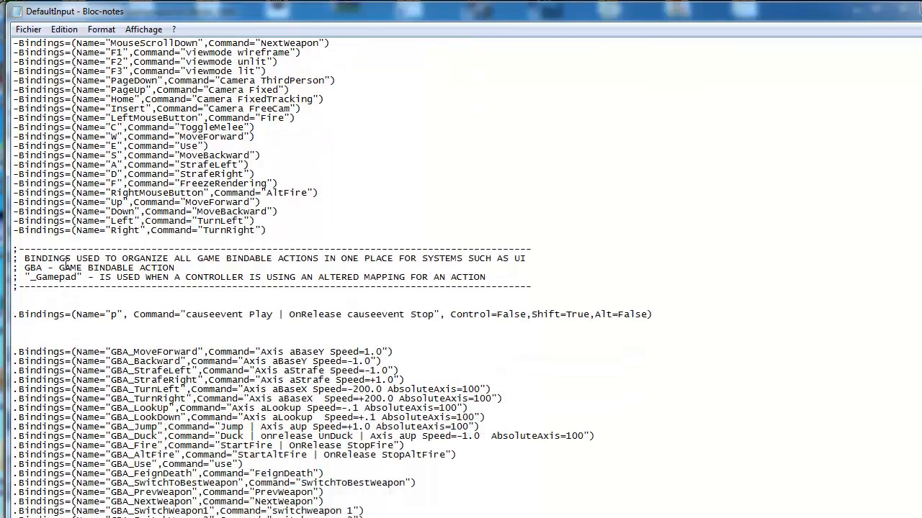
left_click_drag(14, 249, 555, 278)
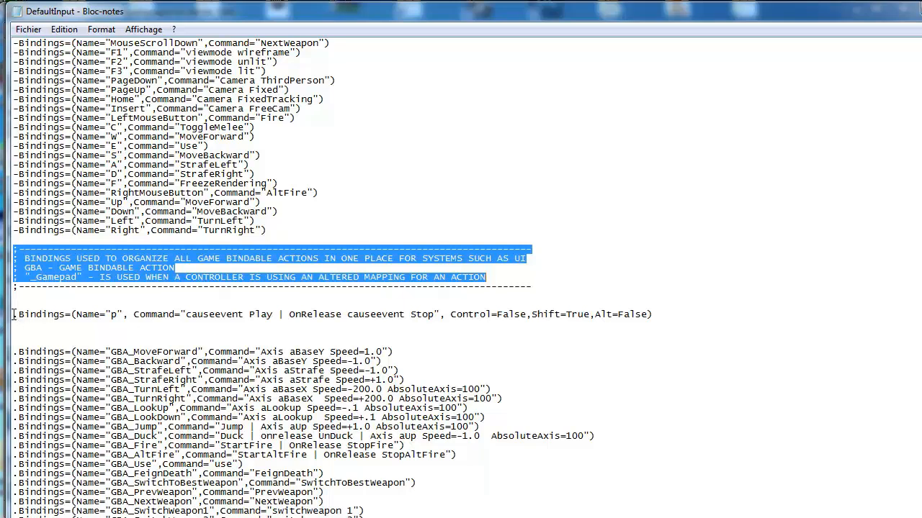
left_click_drag(13, 319, 443, 326)
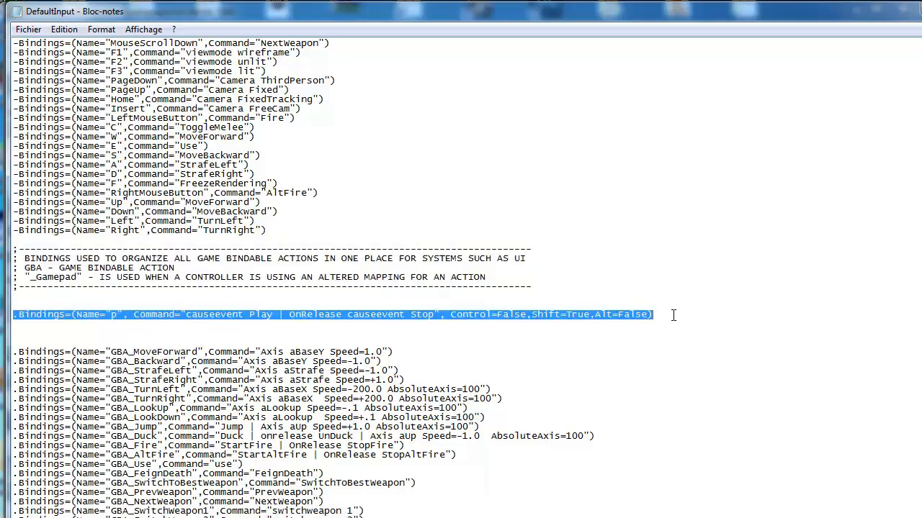
left_click(118, 323)
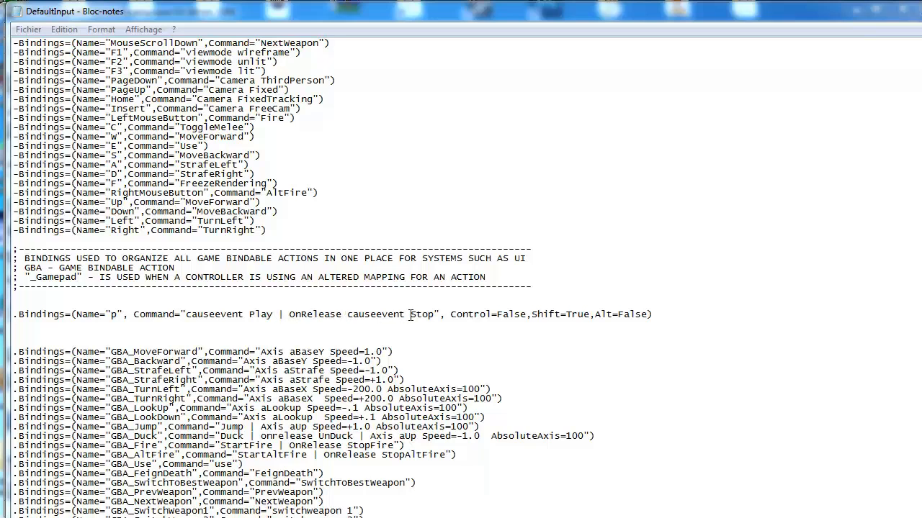
left_click(435, 315)
left_click(662, 315)
left_click(353, 80)
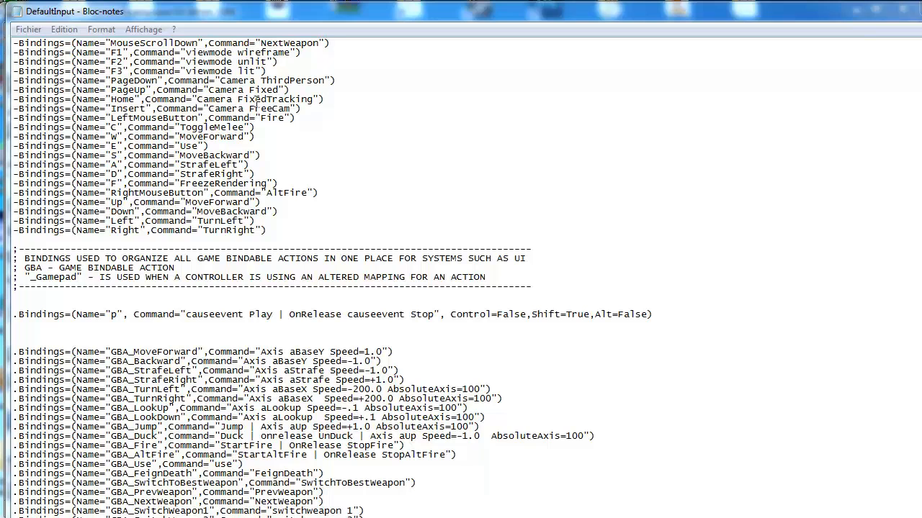
left_click(28, 30)
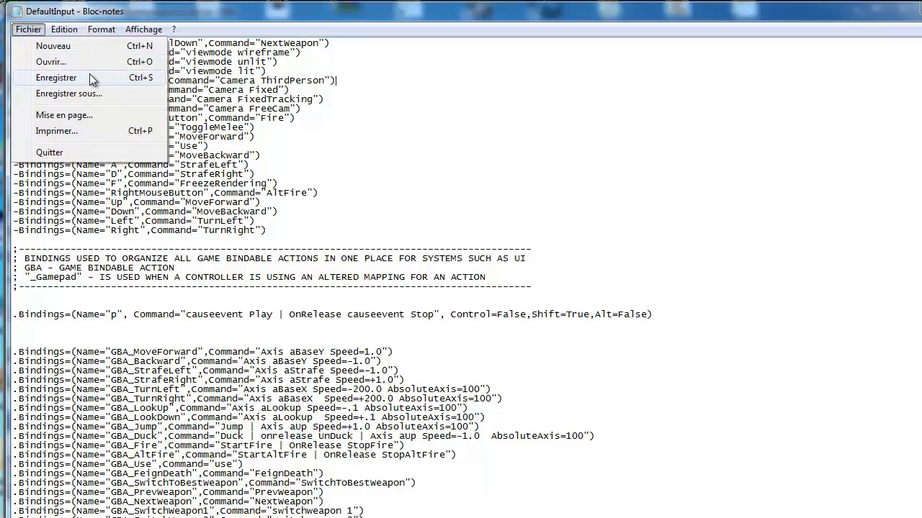
left_click(635, 118)
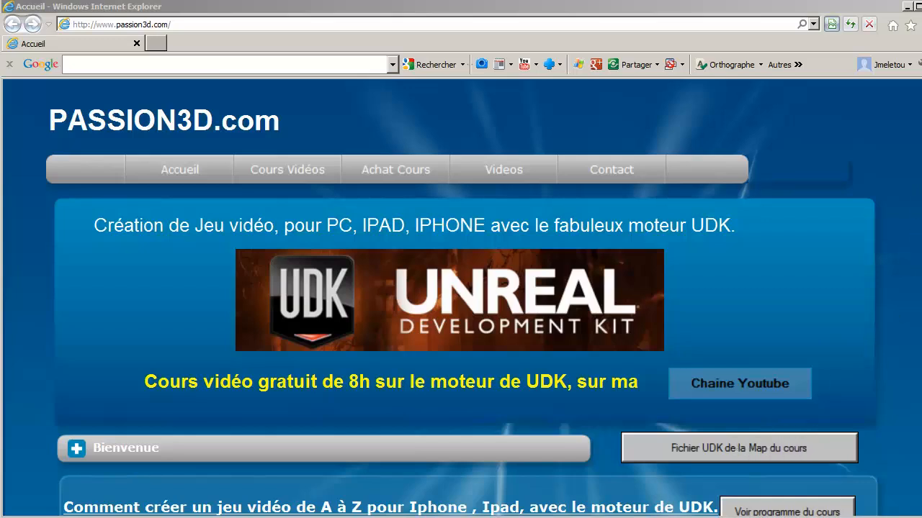
Step: View the programme of the UDK character creation video course on passion3d.com
scroll(461, 310, "down", 3)
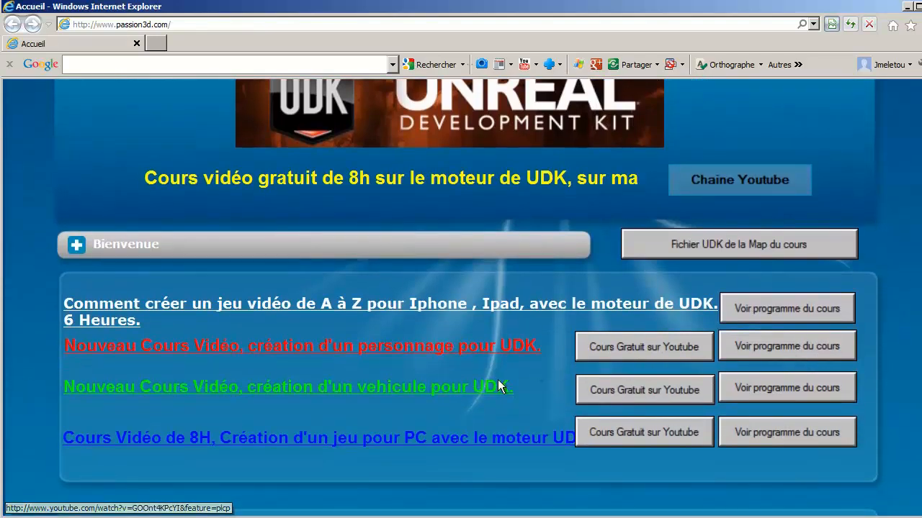
left_click(795, 347)
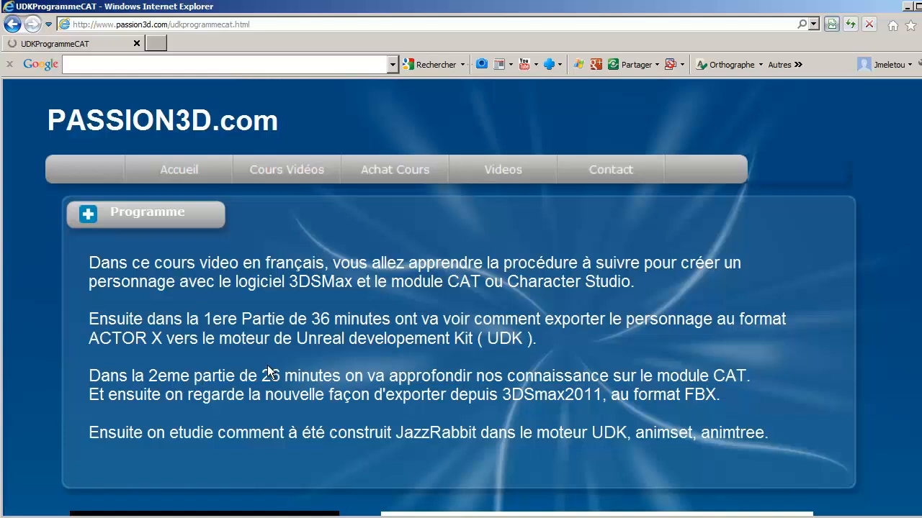
Step: From the passion3d.com home page, open the programme of the 8-hour UDK PC game video course and read its description and table of contents
left_click(191, 177)
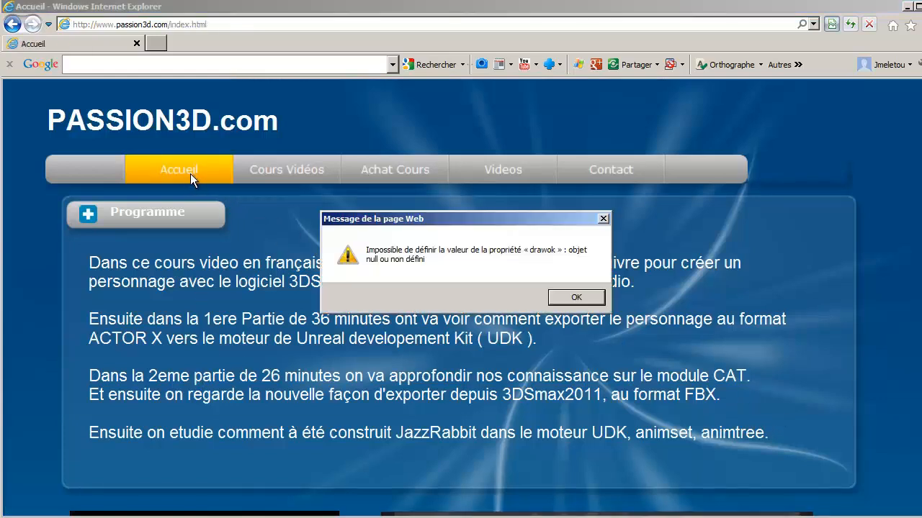
left_click(584, 299)
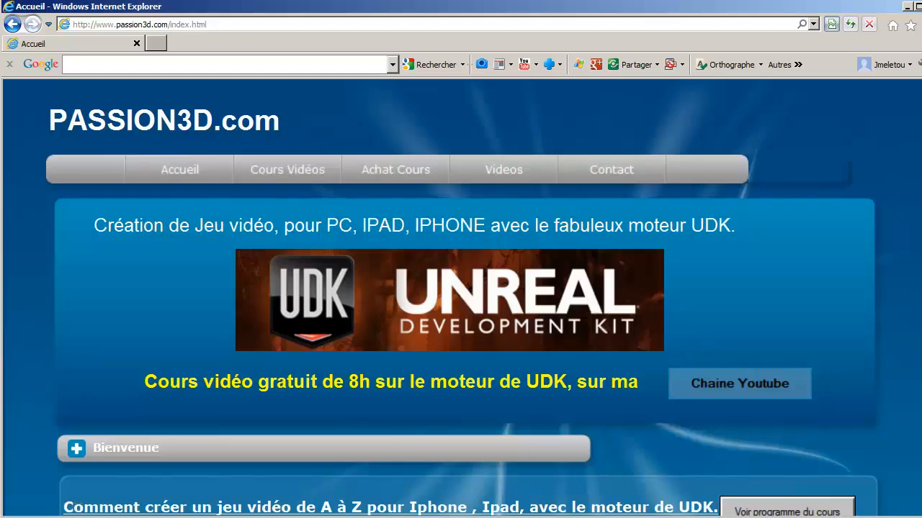
scroll(764, 427, "down", 3)
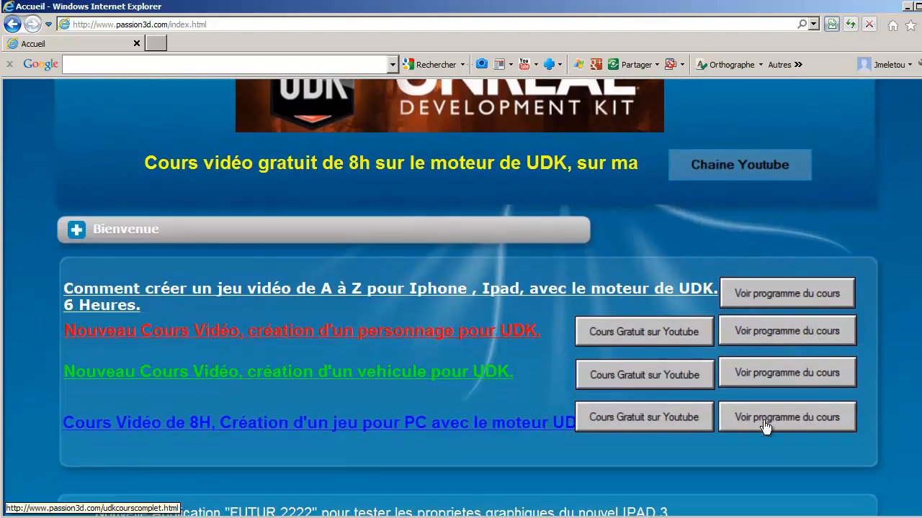
left_click(764, 425)
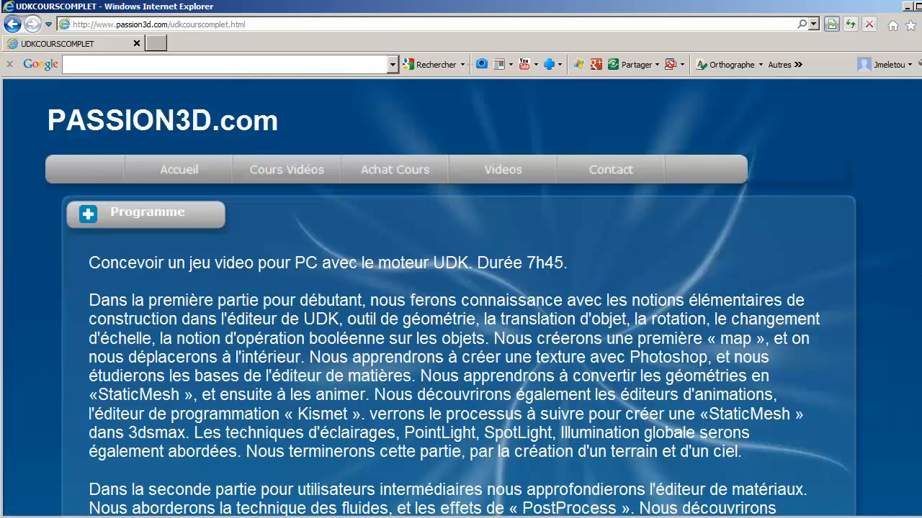
scroll(461, 298, "down", 3)
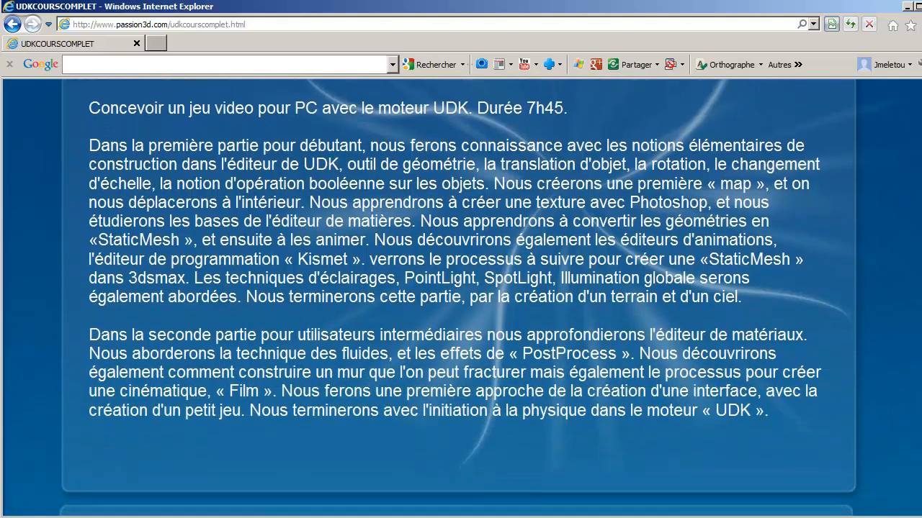
scroll(461, 298, "down", 5)
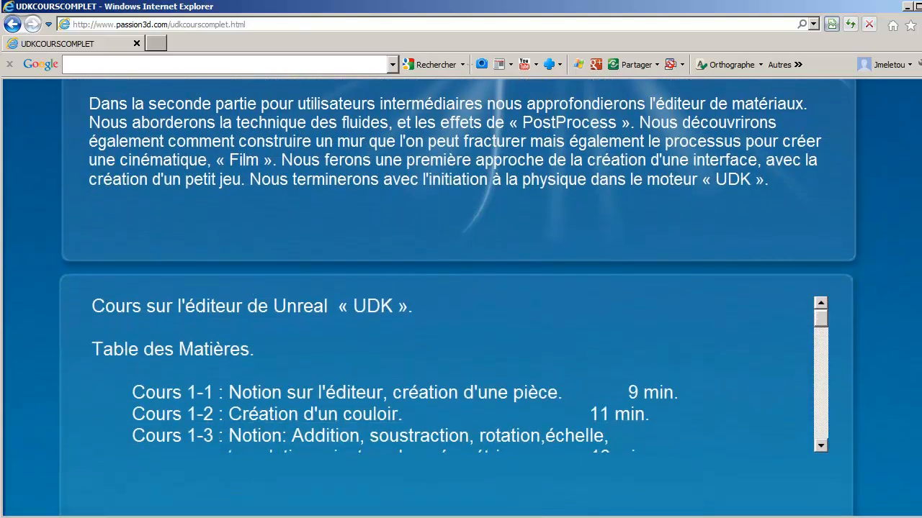
left_click(822, 417)
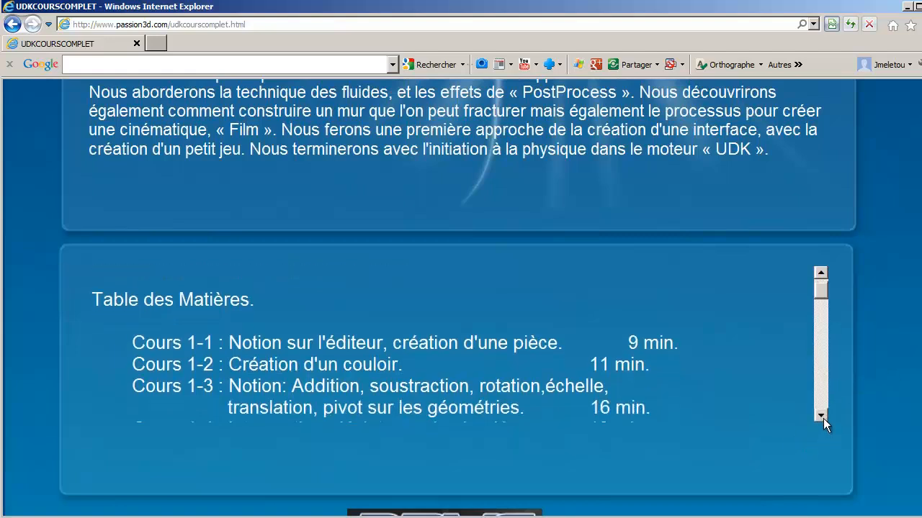
left_click_drag(823, 418, 824, 419)
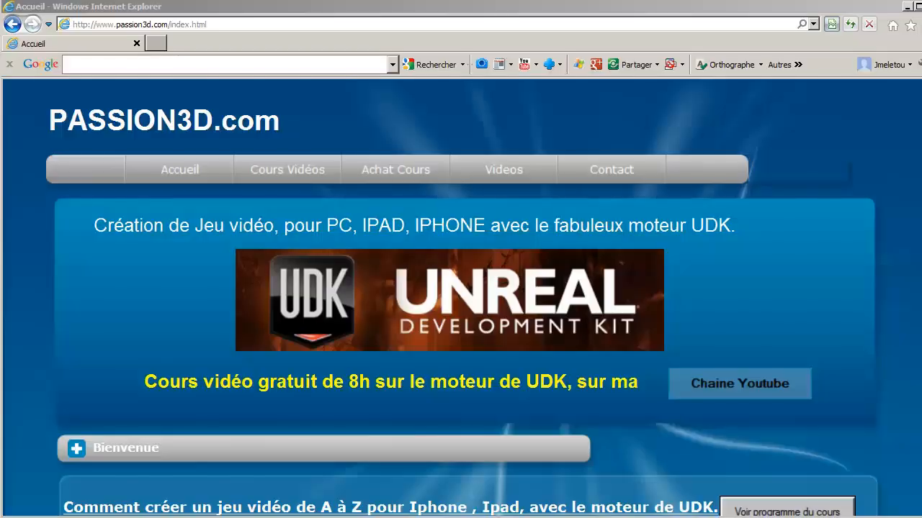
Step: Look through the passion3d.com home page, including the UDK course list, the FUTUR 2222 application and the Unreal Engine 4 demo video
scroll(461, 298, "down", 6)
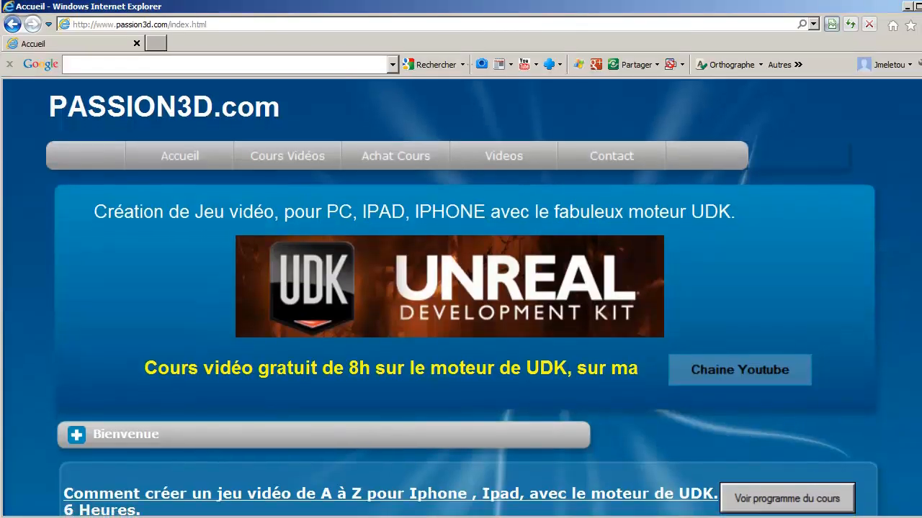
scroll(365, 303, "down", 3)
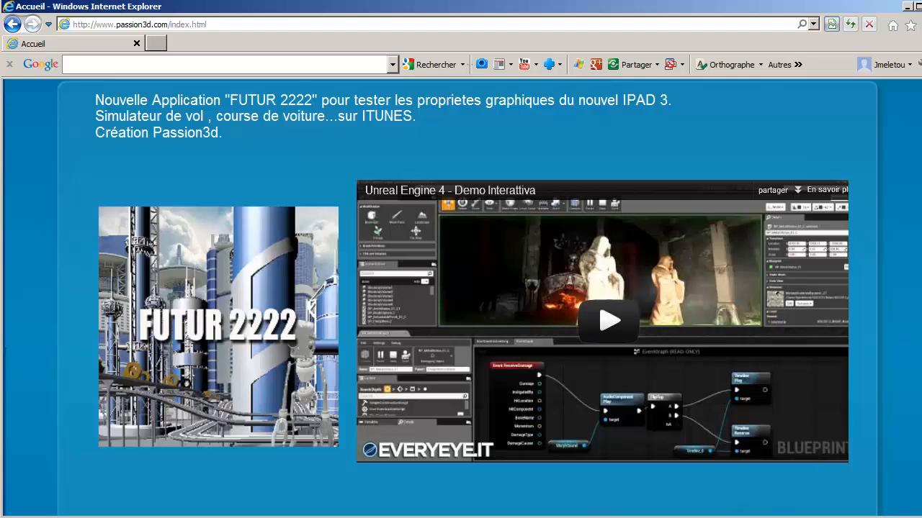
scroll(831, 370, "down", 5)
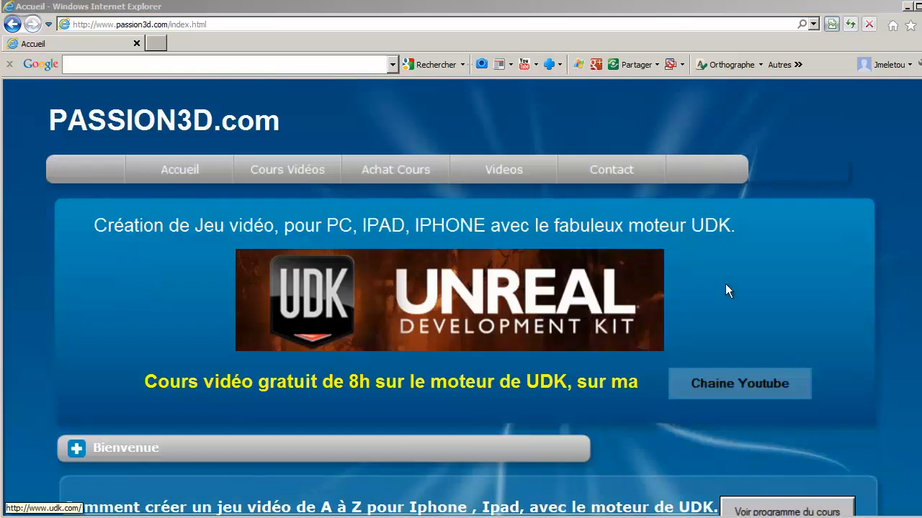
scroll(373, 308, "down", 3)
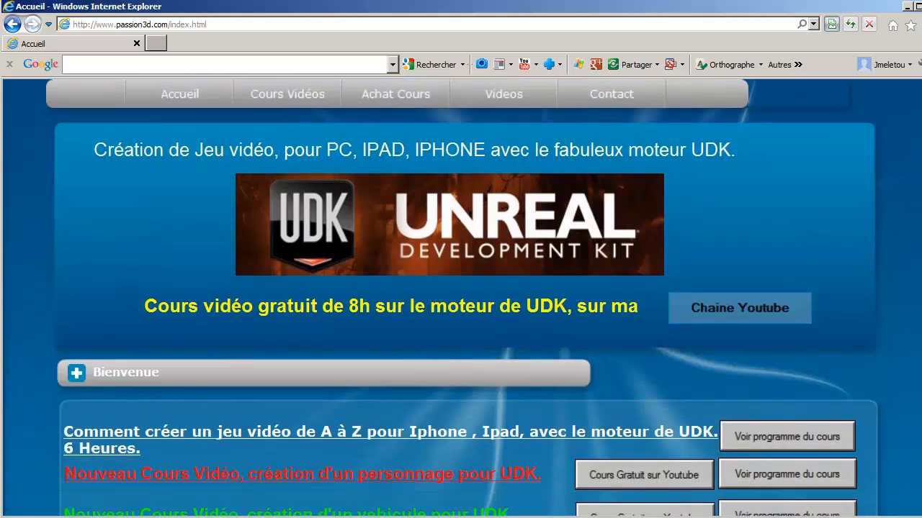